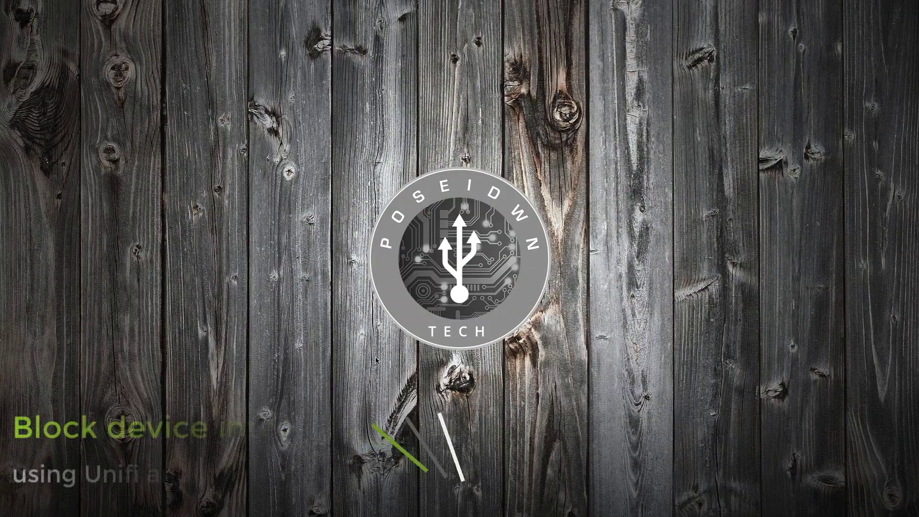
pyautogui.moveTo(269, 508)
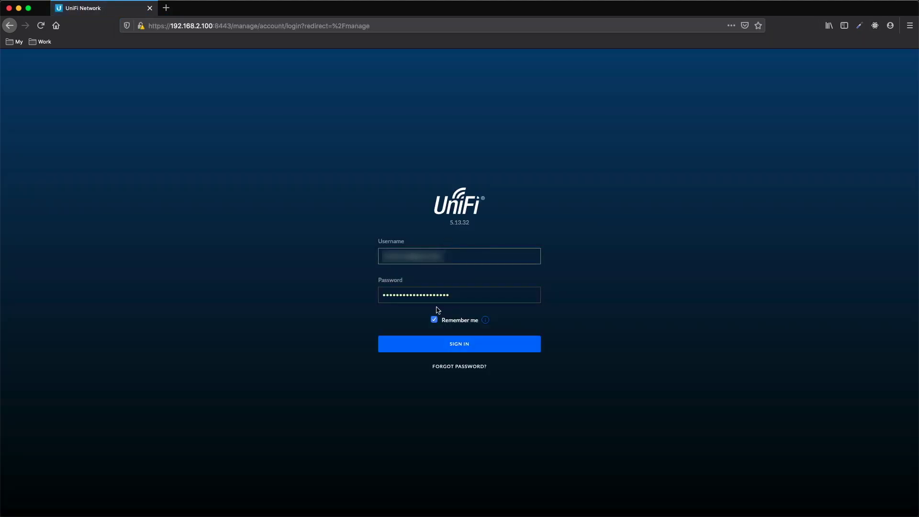
# Sign in, then start a new admin from Settings > Admins > Network Administrators.
pyautogui.click(442, 349)
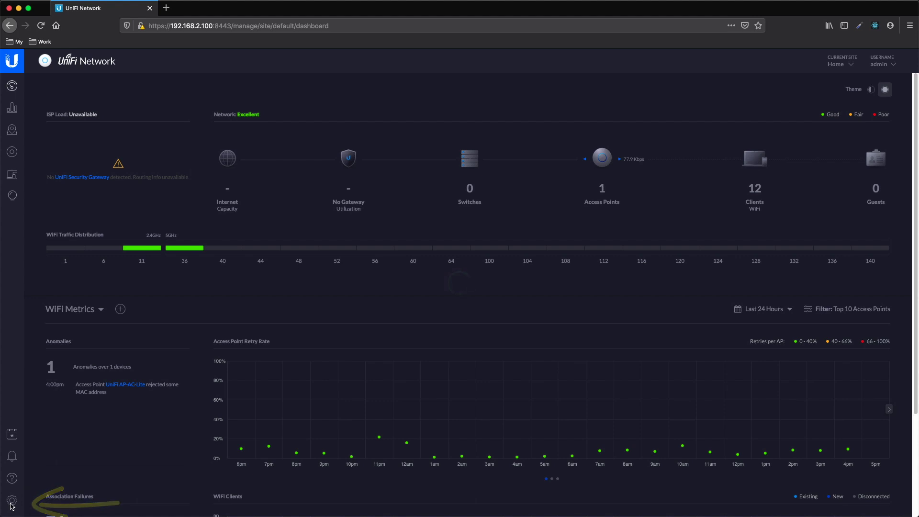
pyautogui.click(12, 501)
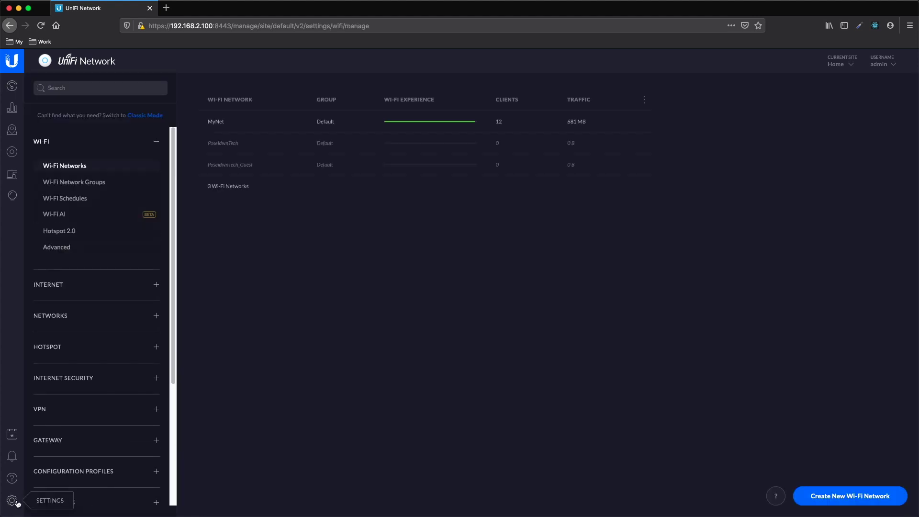
pyautogui.scroll(-5, 85, 364)
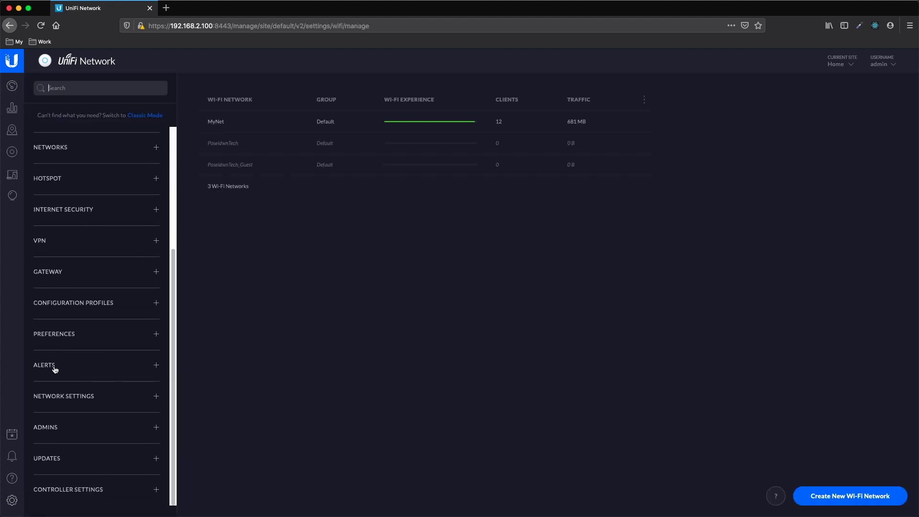
pyautogui.click(44, 427)
pyautogui.scroll(-1, 94, 423)
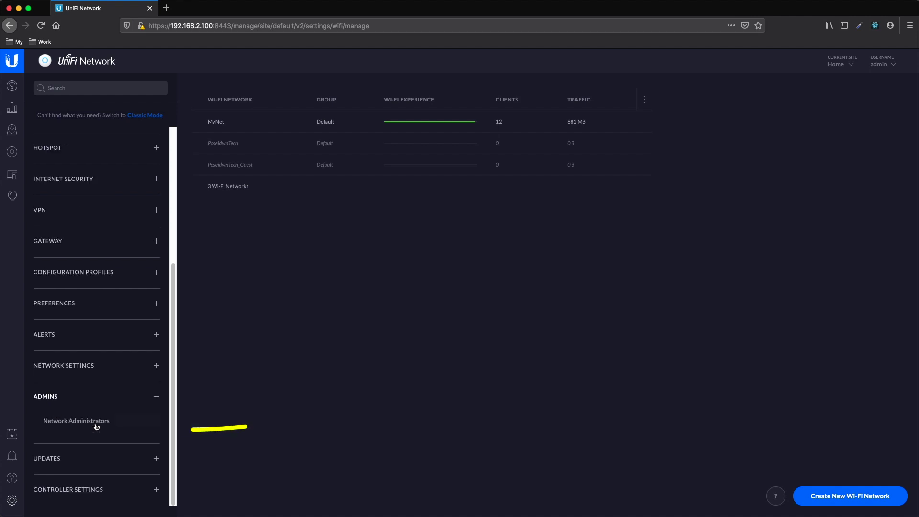
pyautogui.click(93, 421)
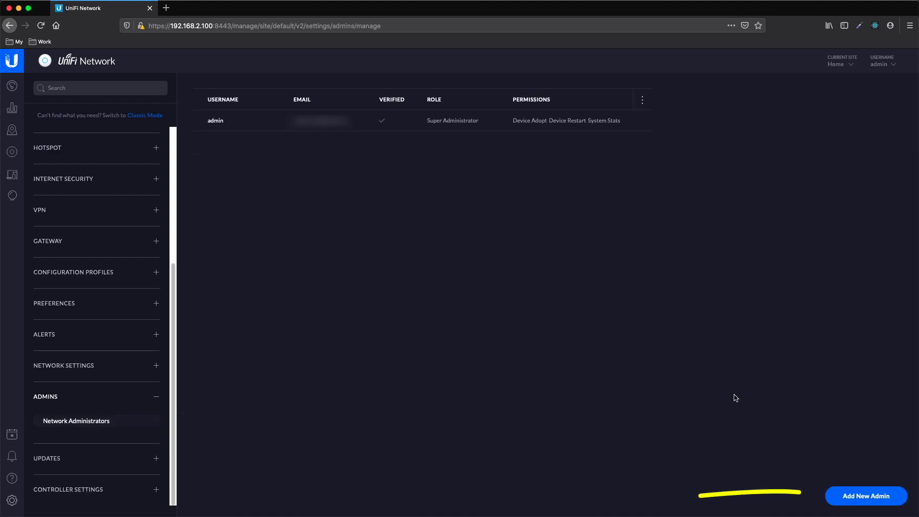
pyautogui.click(849, 500)
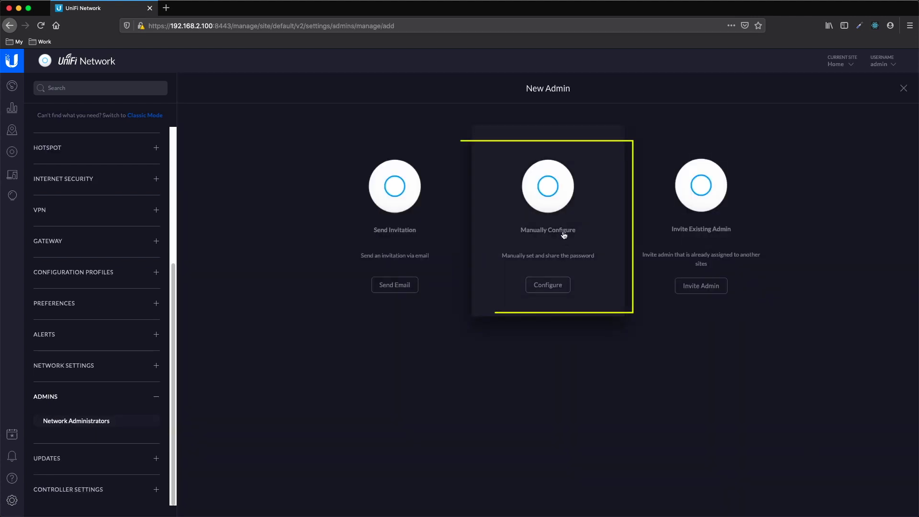
# Manually configure admin 'hass' with a password and the Administrator role.
pyautogui.click(557, 207)
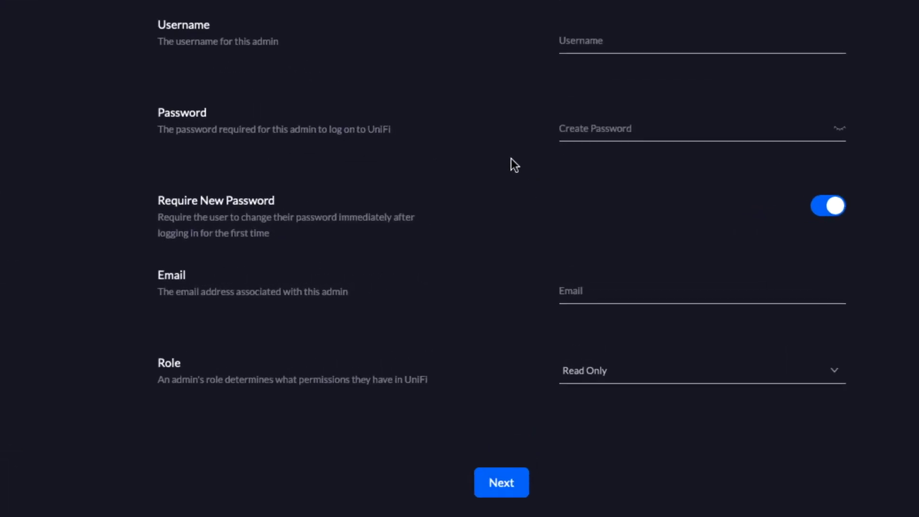
pyautogui.click(616, 80)
pyautogui.write('hass')
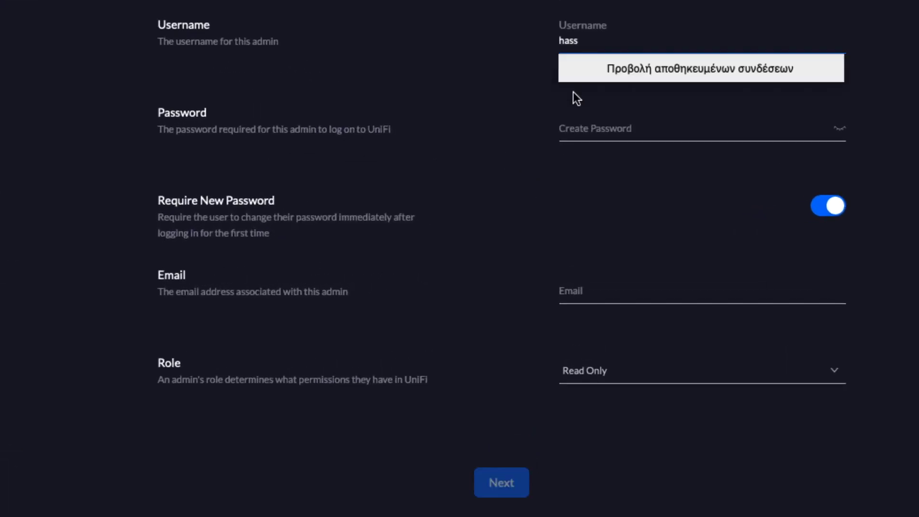
pyautogui.click(590, 128)
pyautogui.write('has')
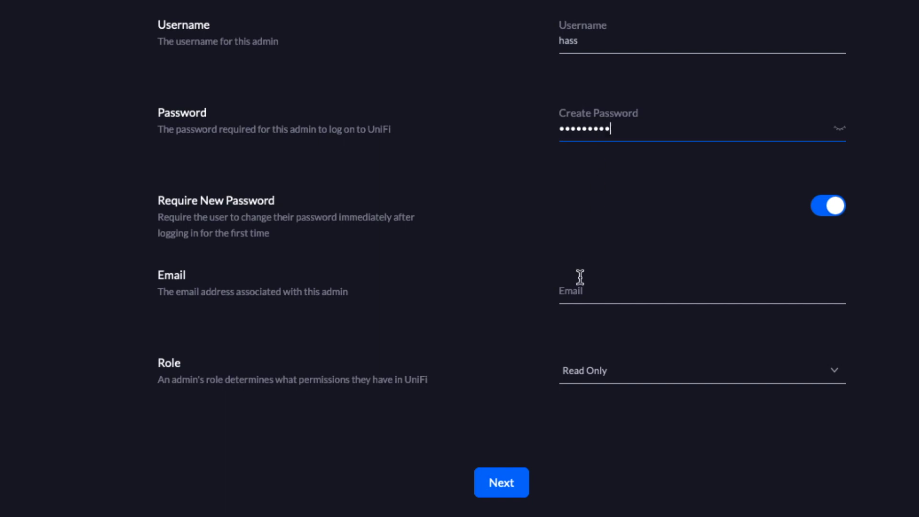
pyautogui.click(636, 367)
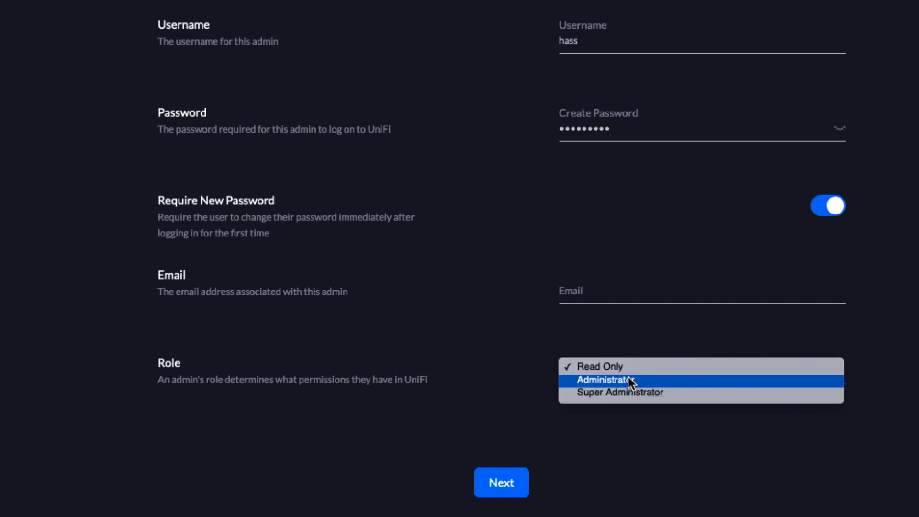
pyautogui.click(628, 378)
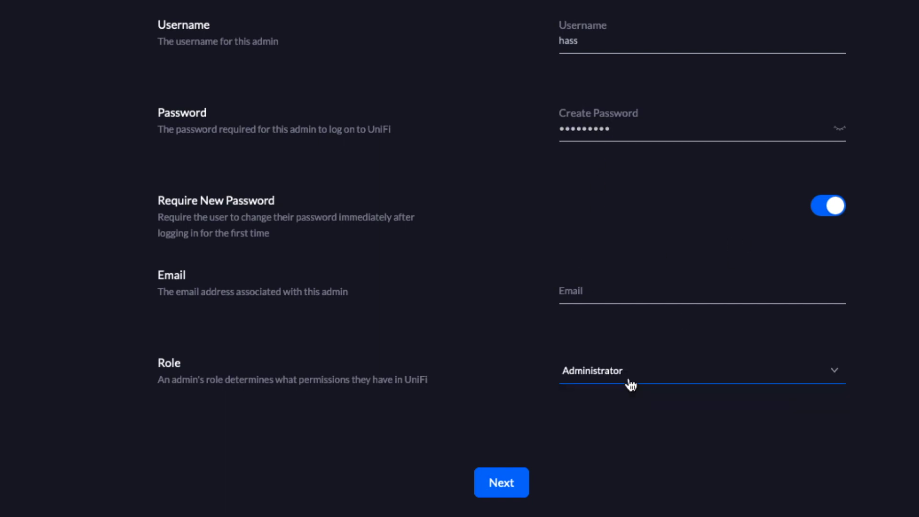
# Enable all three admin permission toggles and finish creating the account.
pyautogui.click(492, 482)
pyautogui.click(829, 35)
pyautogui.click(831, 96)
pyautogui.click(826, 153)
pyautogui.click(501, 311)
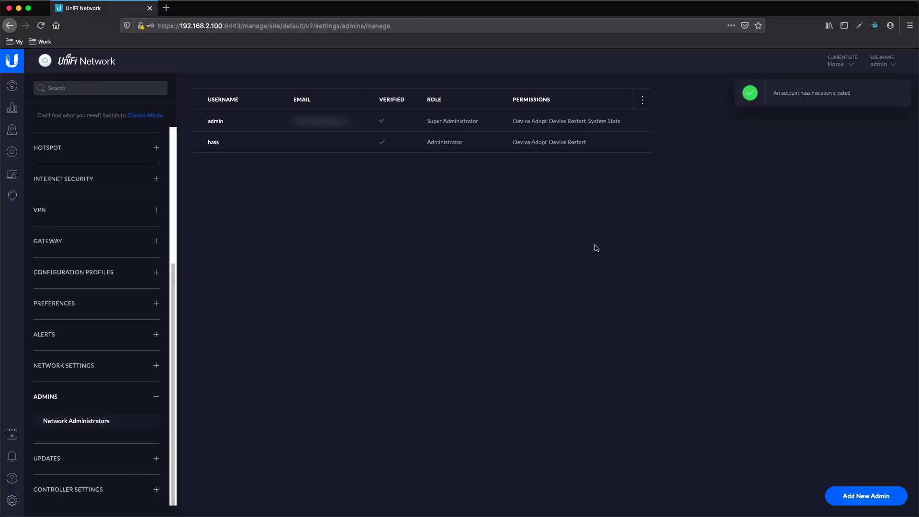
# From the dashboard, open the 12 WiFi clients list to check the iPad Air 2's MAC, then open a new tab.
pyautogui.click(15, 90)
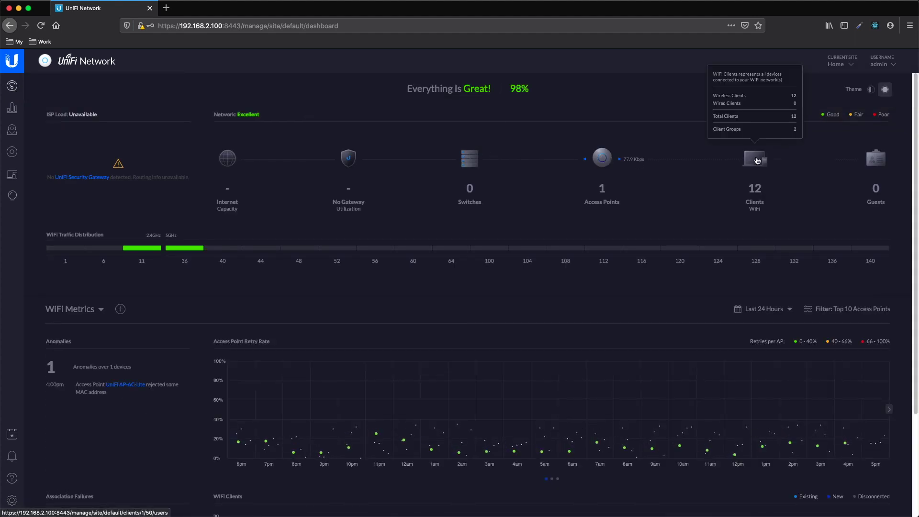
pyautogui.click(778, 185)
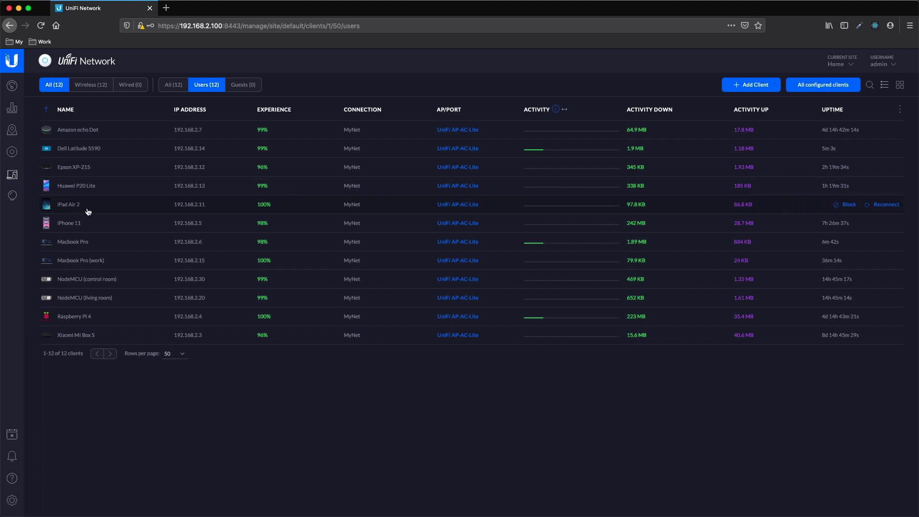
pyautogui.moveTo(88, 211)
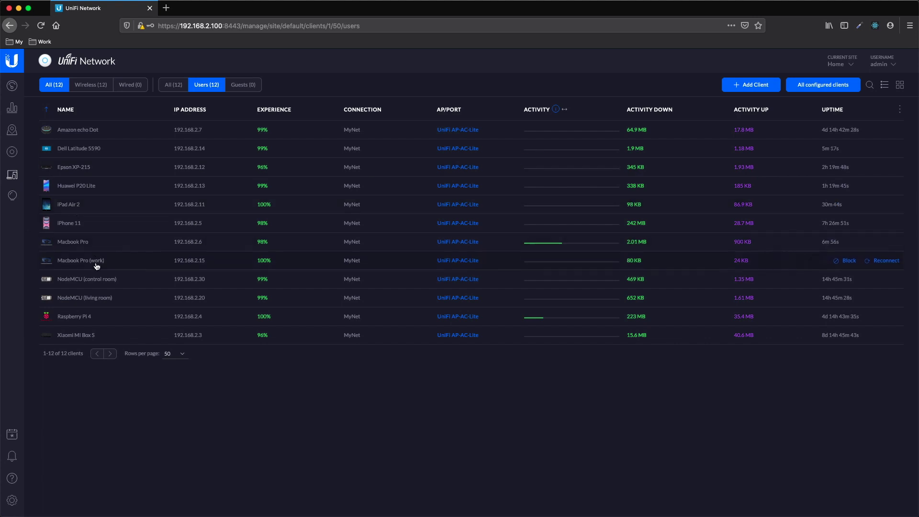
pyautogui.click(167, 8)
# Load Home Assistant at 192.168.2.1 and pick Ubiquiti UniFi as a new integration.
pyautogui.write('192.168.2.1')
pyautogui.press('Down')
pyautogui.press('Return')
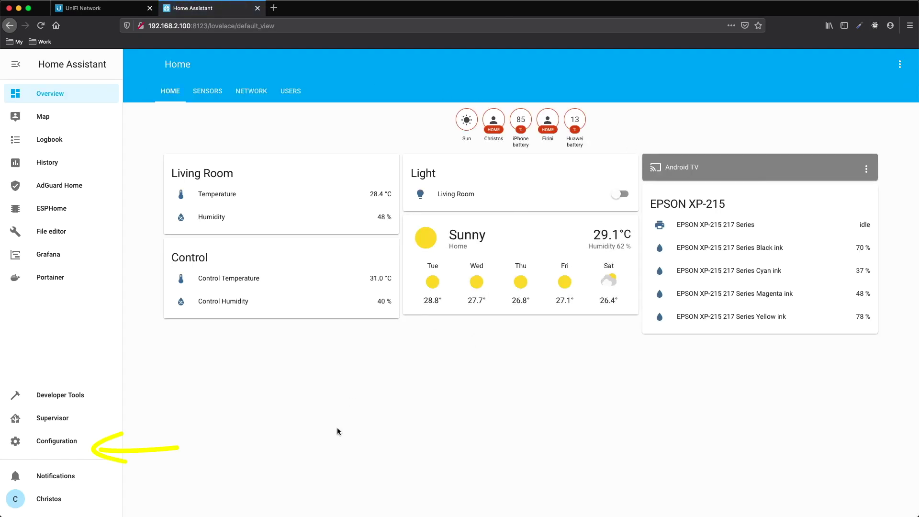
pyautogui.click(53, 444)
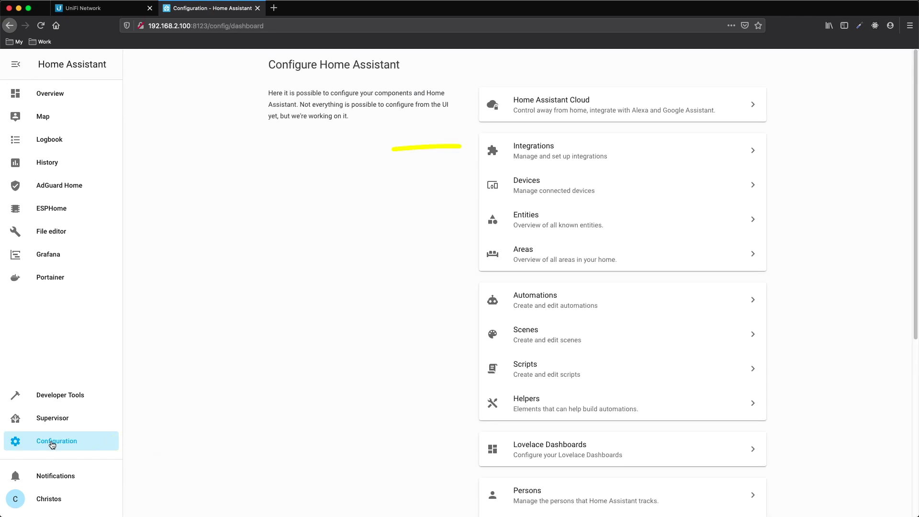
pyautogui.click(561, 154)
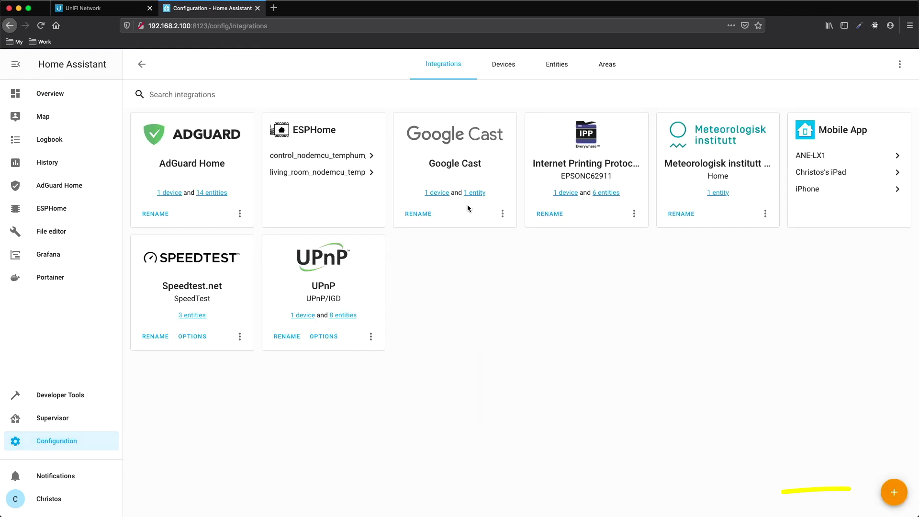
pyautogui.click(900, 496)
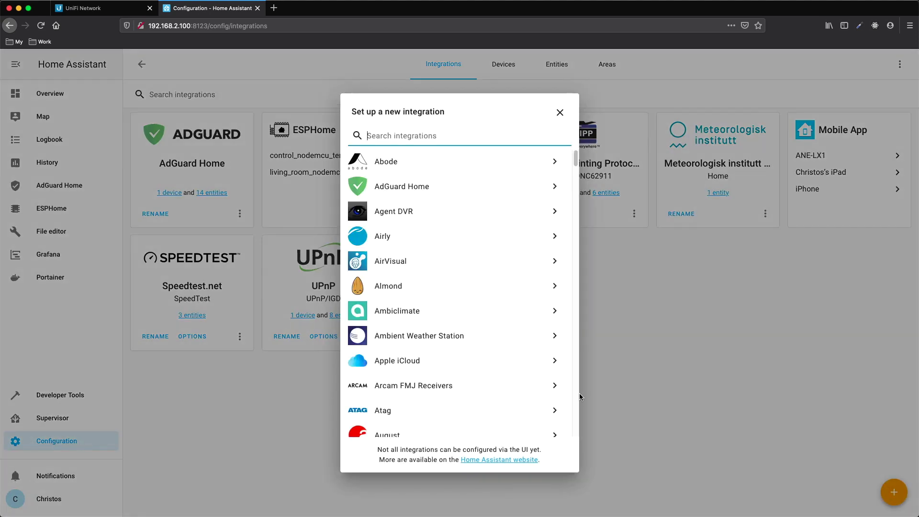
pyautogui.write('unif')
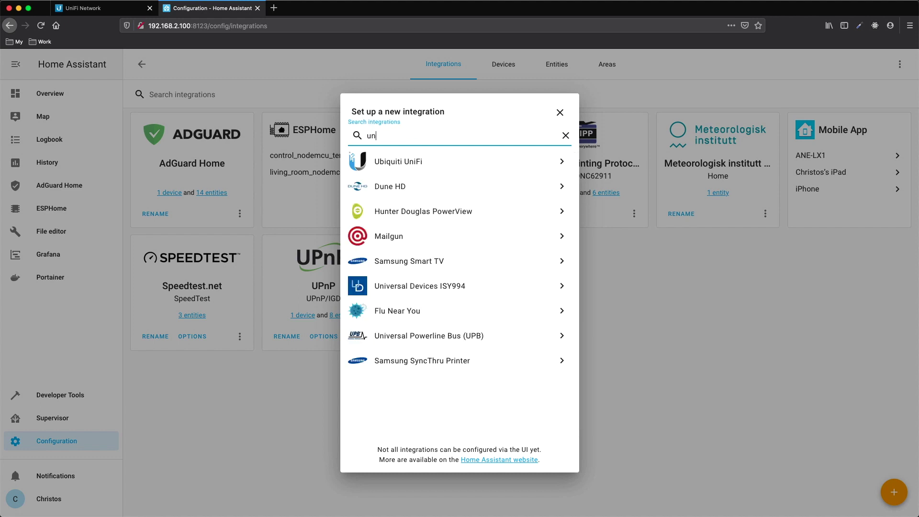
pyautogui.click(400, 163)
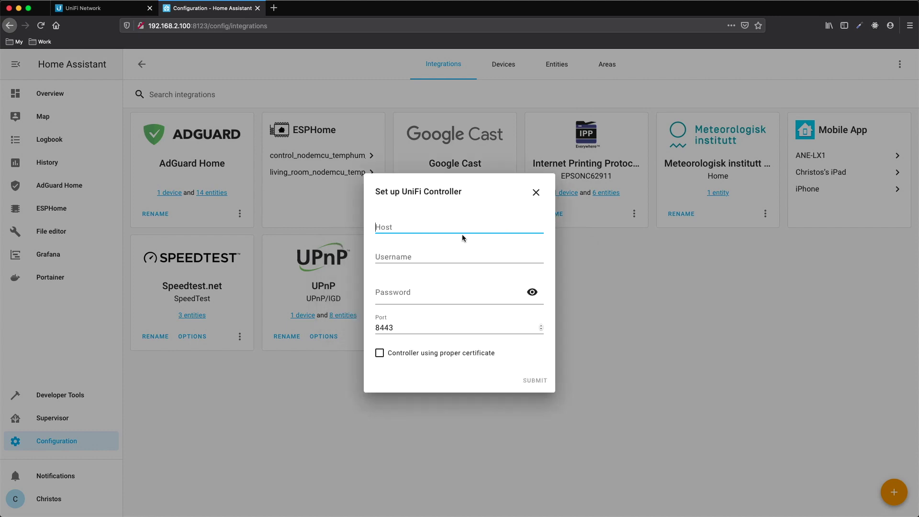
# Enter host 192.168.2.100 with the admin username and password, submit, and finish.
pyautogui.write('192.168.2.100')
pyautogui.click(422, 251)
pyautogui.write('hass')
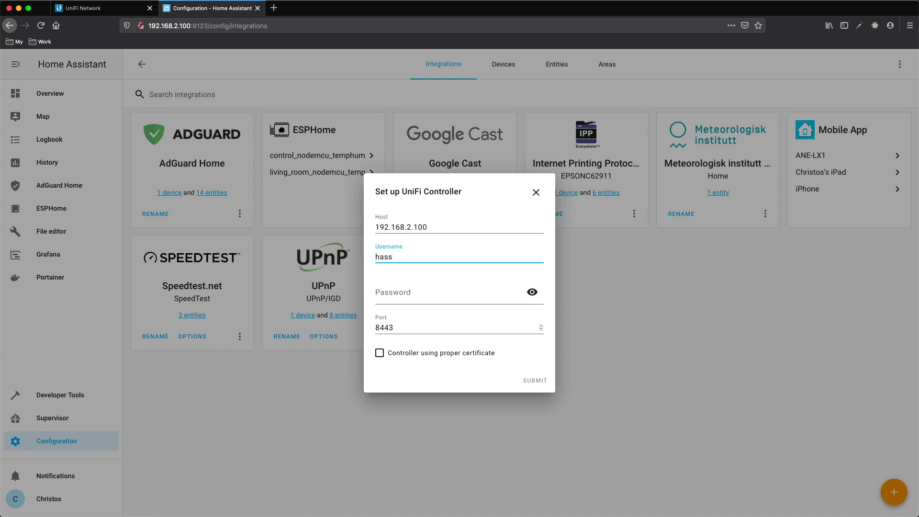
pyautogui.press('Tab')
pyautogui.write('p')
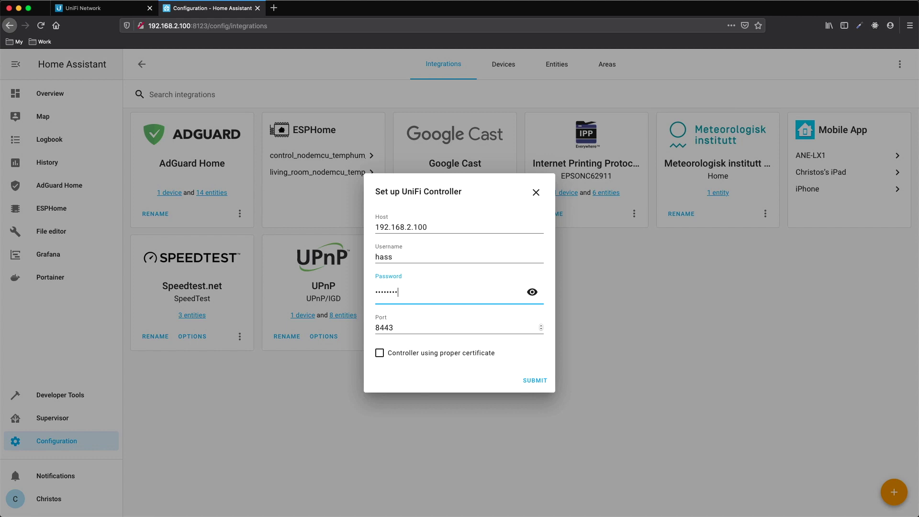
pyautogui.click(521, 385)
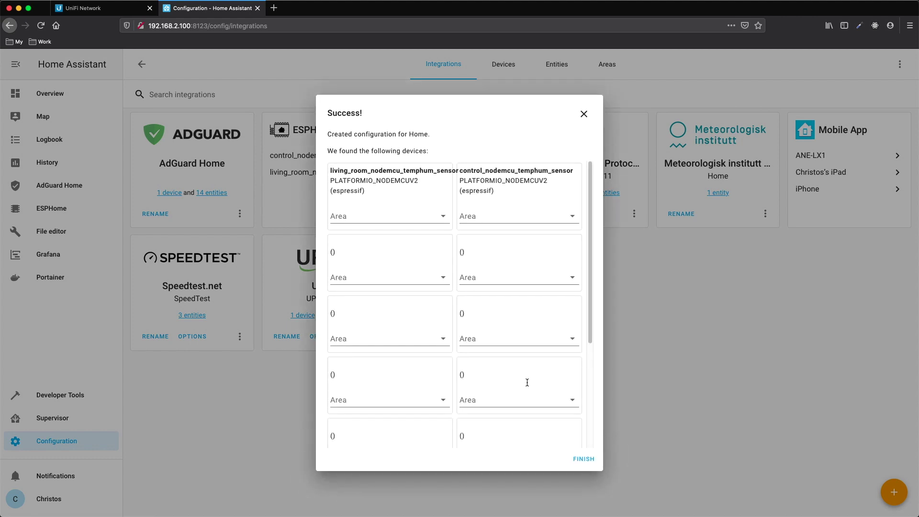
pyautogui.scroll(-5, 495, 375)
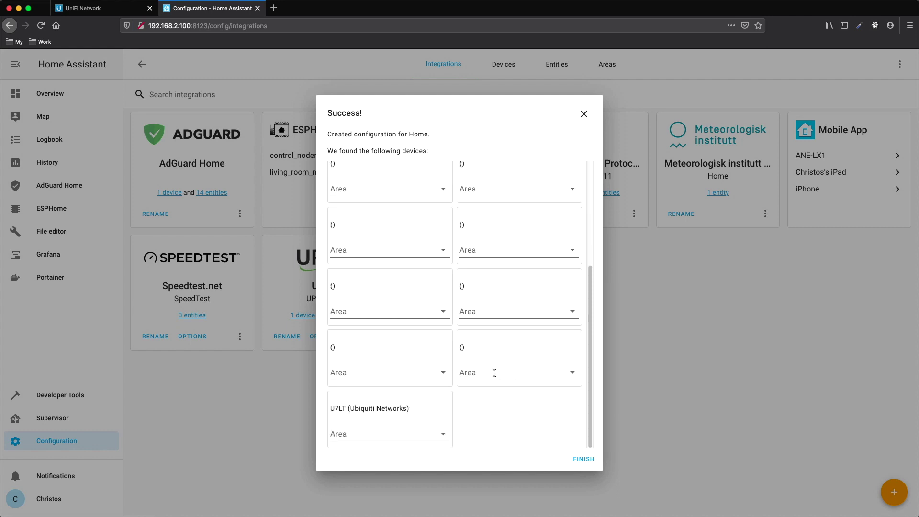
pyautogui.click(584, 459)
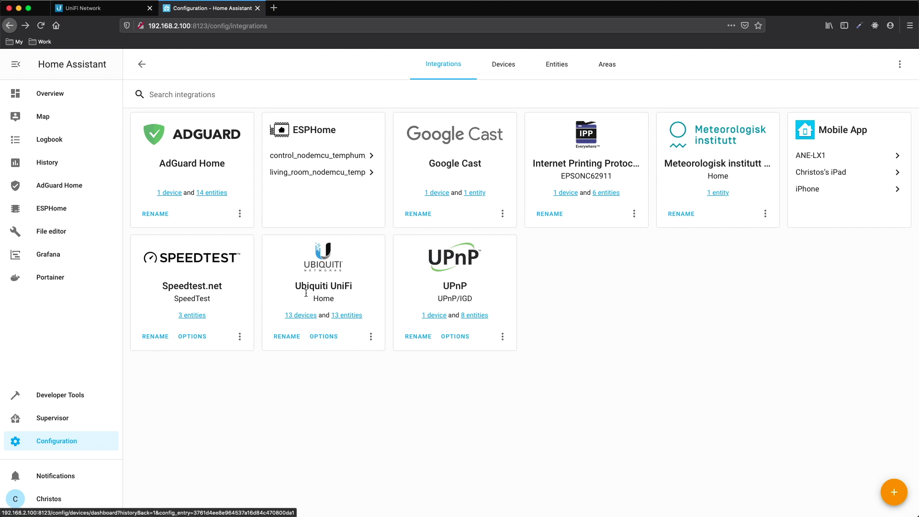
pyautogui.click(297, 315)
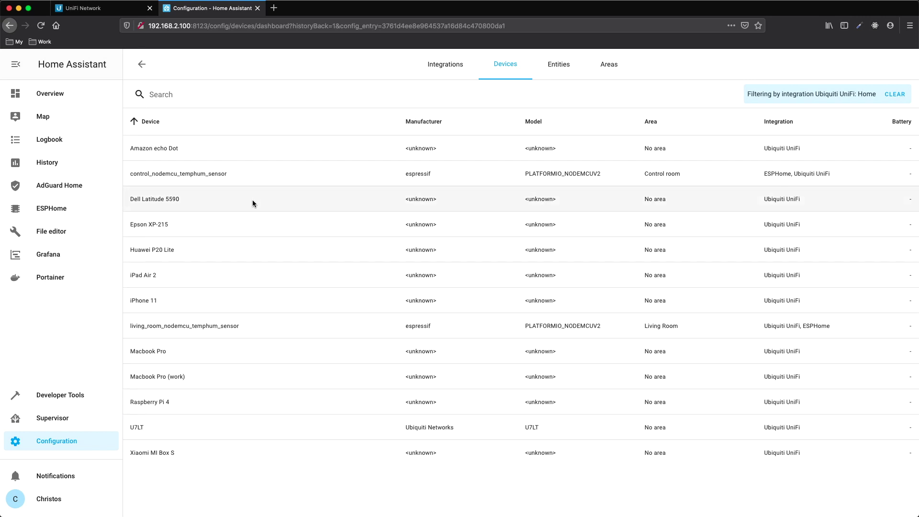
pyautogui.click(146, 70)
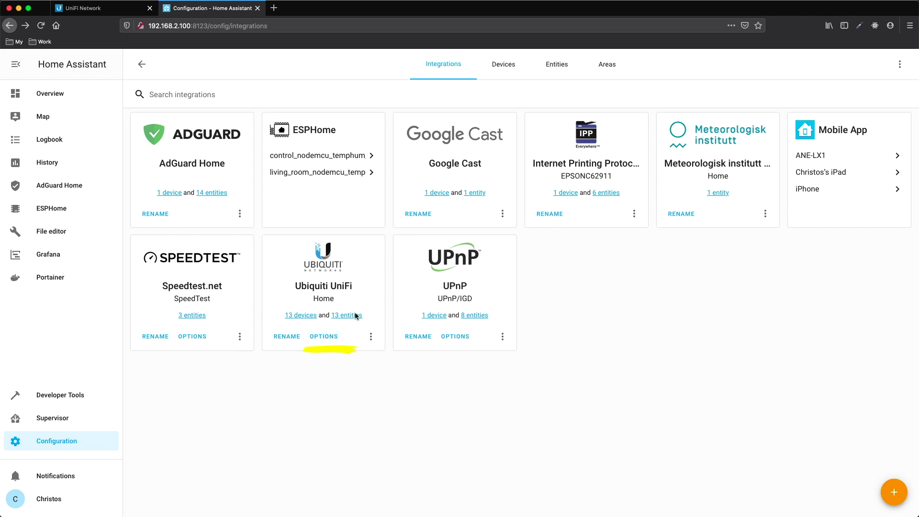
# In UniFi options, track clients on the MyNet, PoseidwnTech and PoseidwnTech_Guest SSIDs.
pyautogui.click(324, 338)
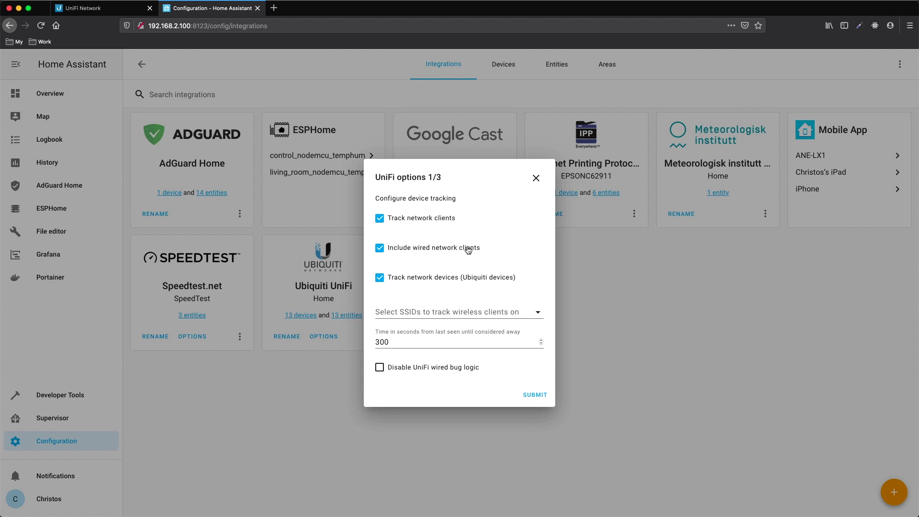
pyautogui.click(484, 312)
pyautogui.click(454, 314)
pyautogui.click(455, 335)
pyautogui.click(516, 358)
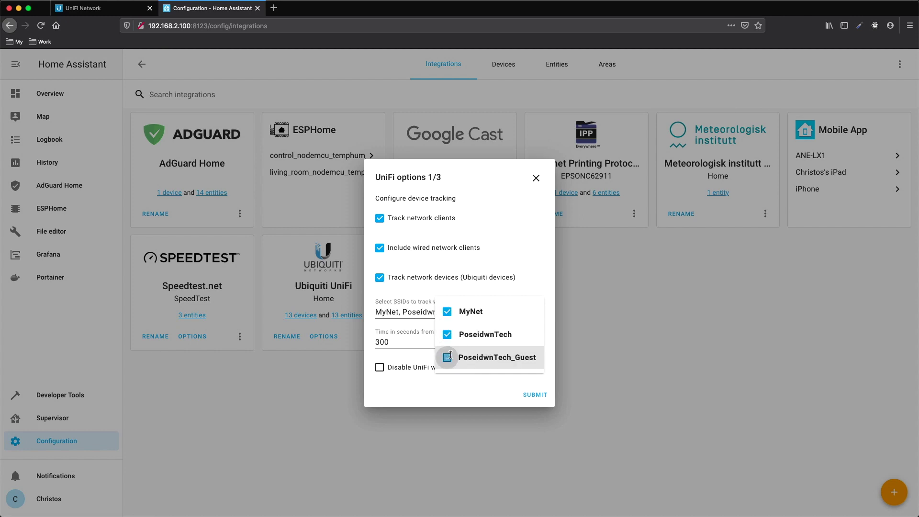
pyautogui.click(535, 396)
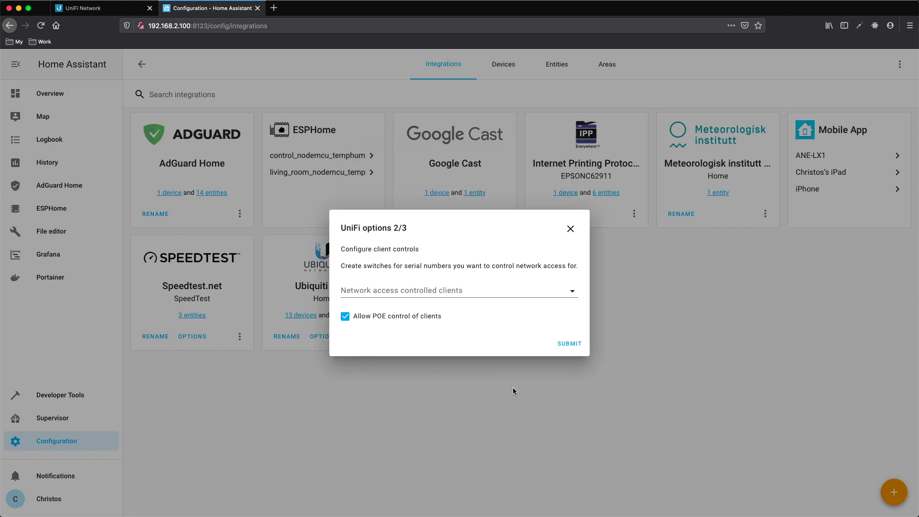
# Add iPad Air 2 as a network-access-controlled client and save the options.
pyautogui.click(442, 295)
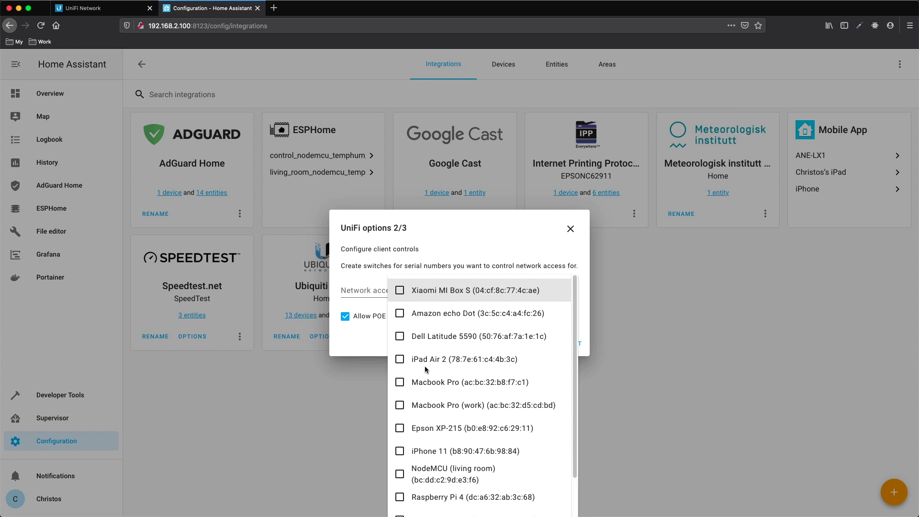
pyautogui.click(400, 360)
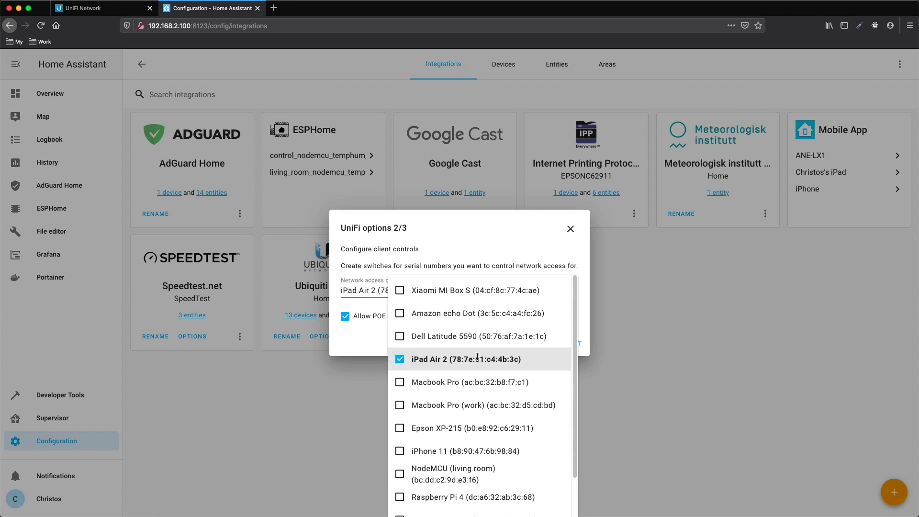
pyautogui.click(369, 347)
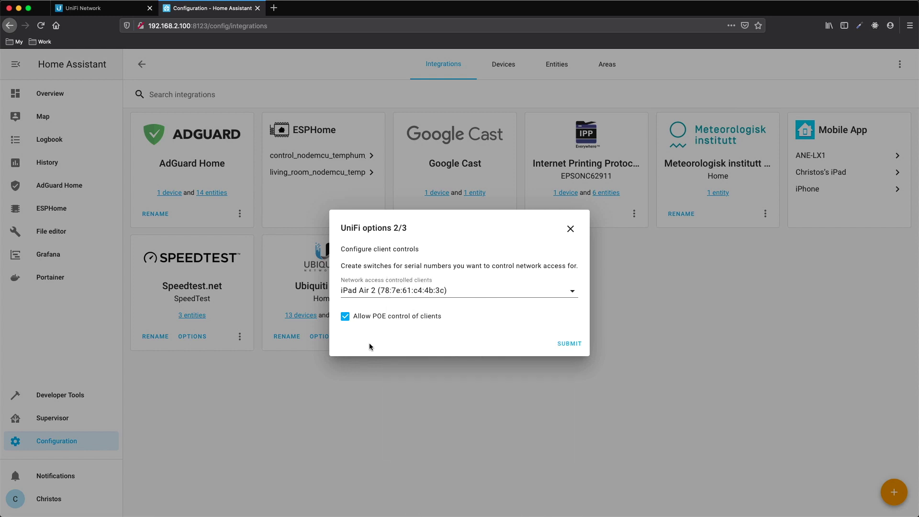
pyautogui.click(571, 344)
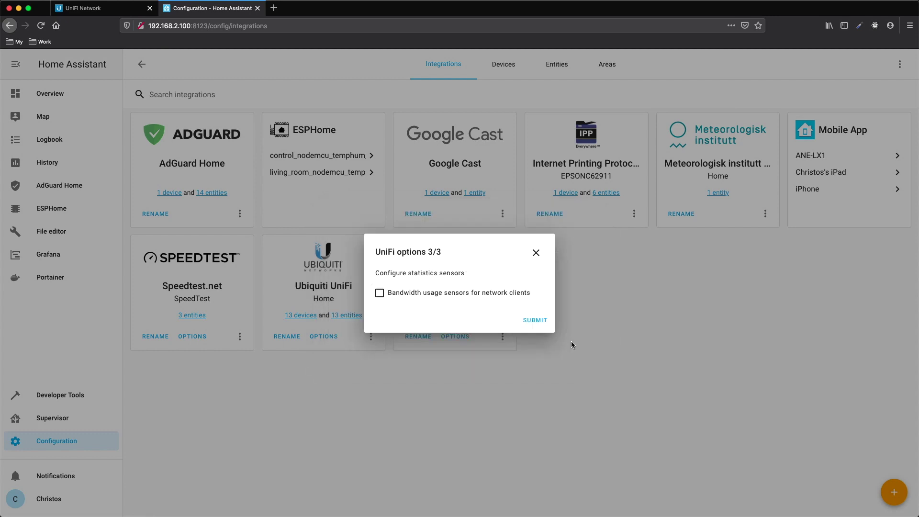
pyautogui.click(535, 320)
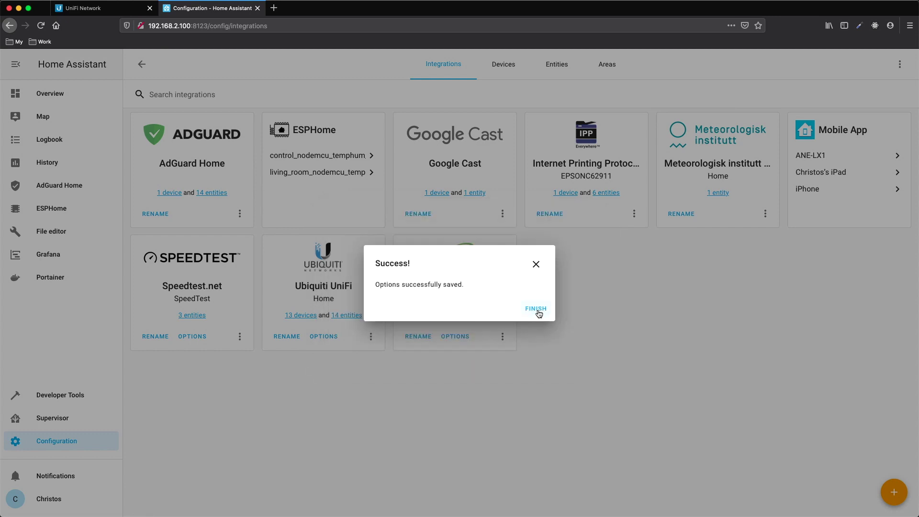
pyautogui.click(537, 309)
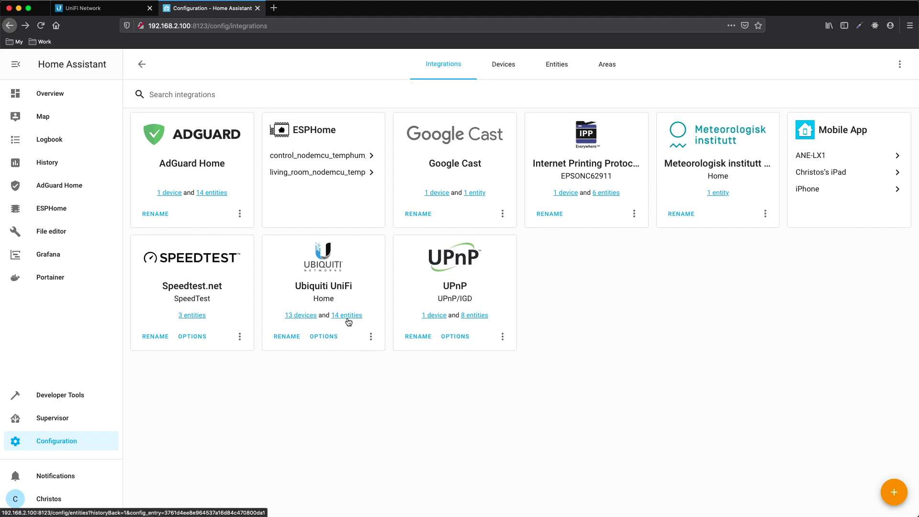
# Edit the Overview Network view and add a new Entities card.
pyautogui.click(51, 96)
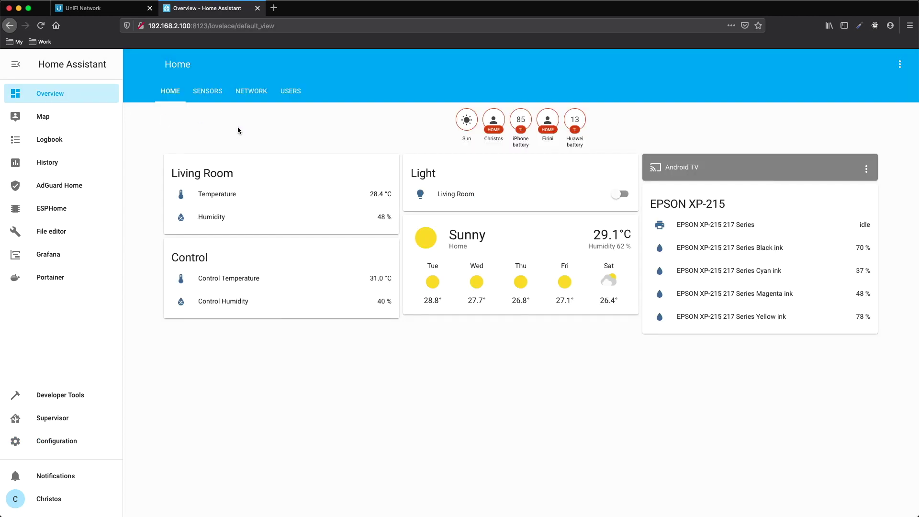
pyautogui.click(899, 66)
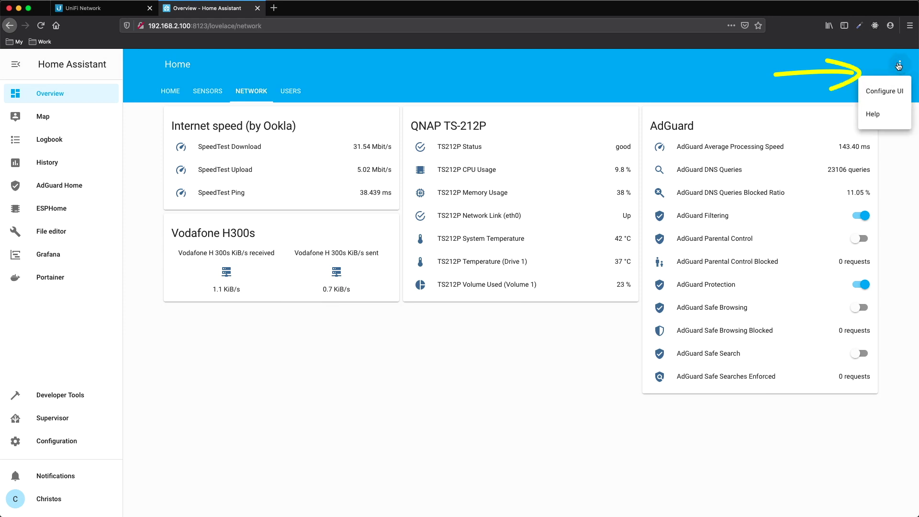
pyautogui.click(888, 92)
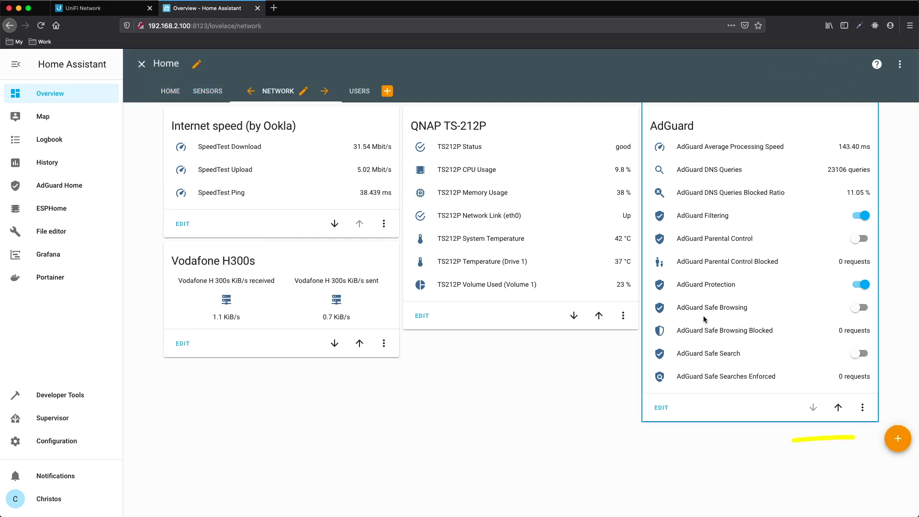
pyautogui.click(898, 438)
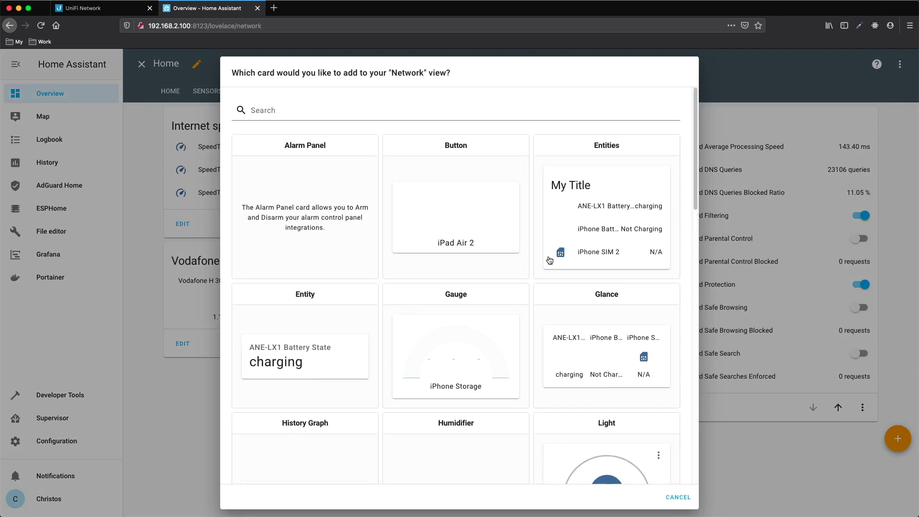
pyautogui.click(596, 218)
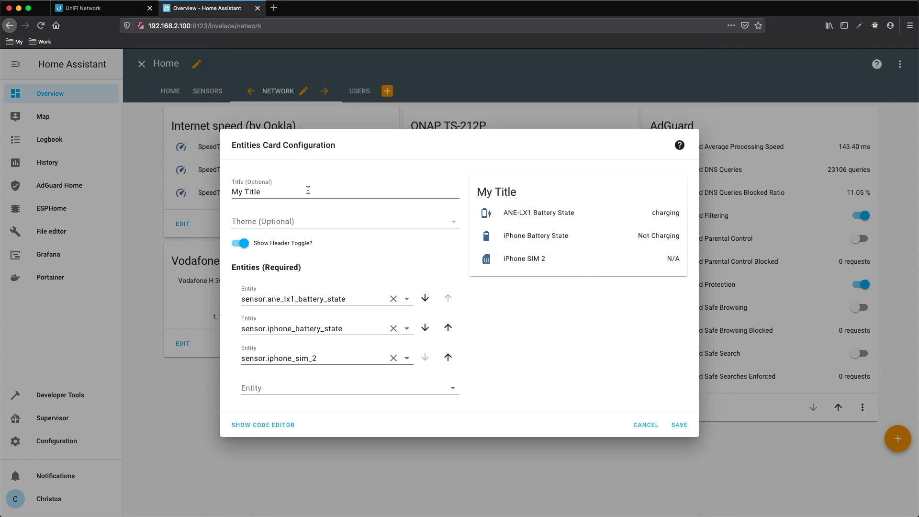
# Title the card 'Internet Access', keep only the iPad Air 2 switch, and save.
pyautogui.tripleClick(287, 193)
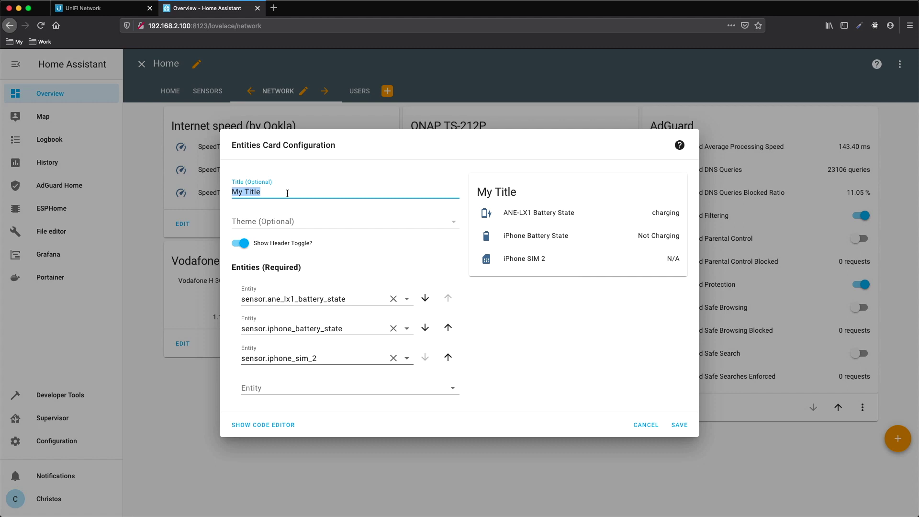
pyautogui.write('Internet Access')
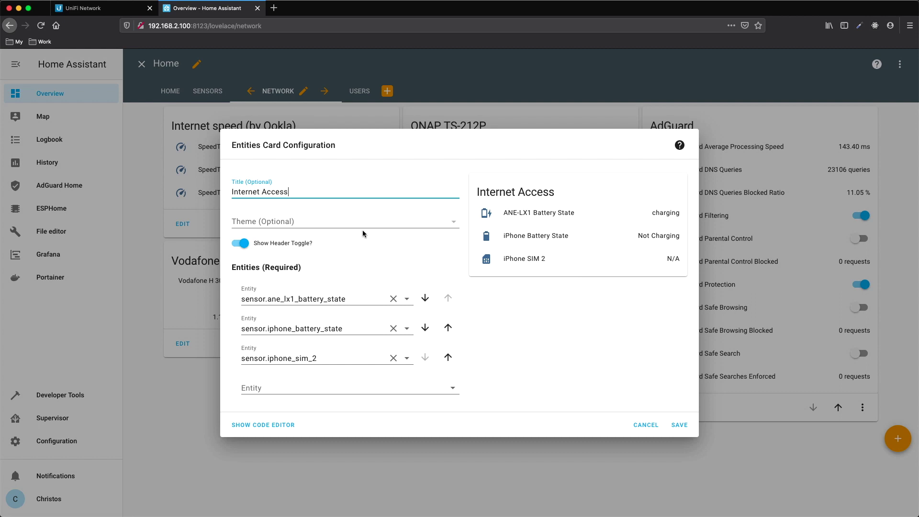
pyautogui.click(394, 328)
pyautogui.click(394, 343)
pyautogui.click(406, 330)
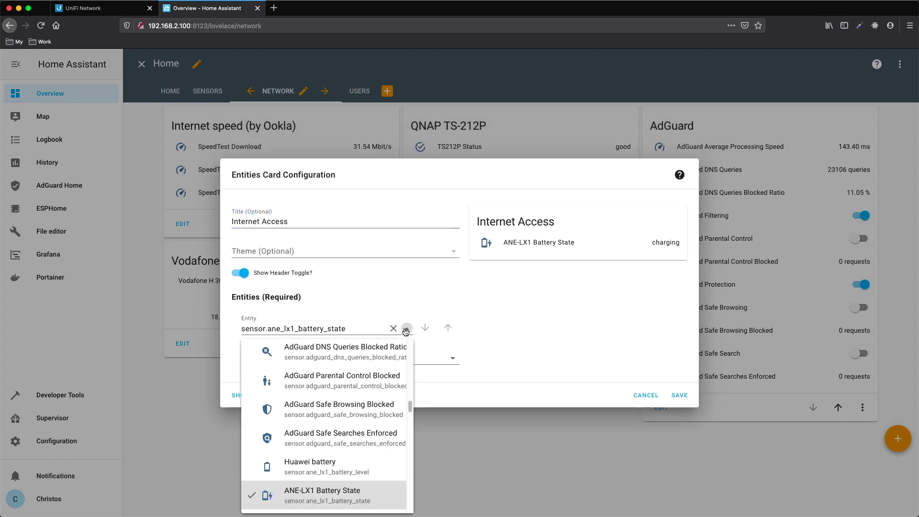
pyautogui.scroll(5, 362, 431)
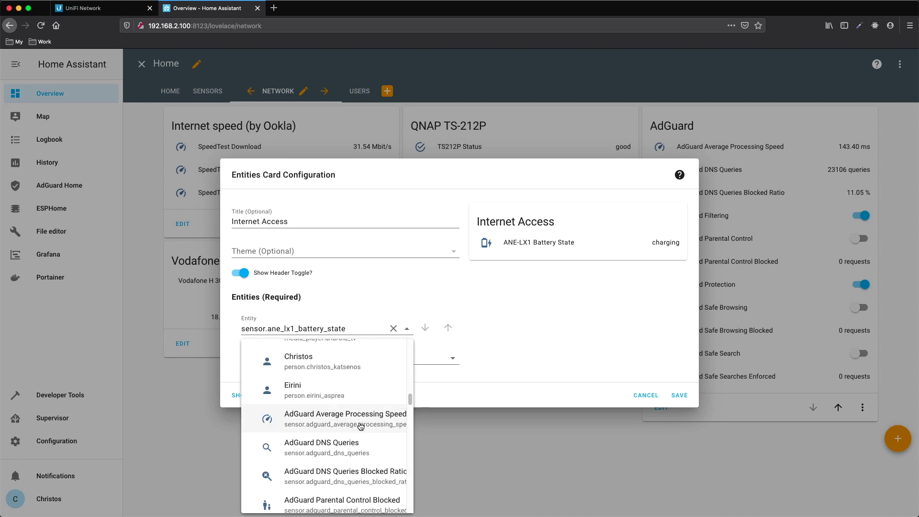
pyautogui.scroll(-10, 360, 427)
pyautogui.scroll(-10, 361, 426)
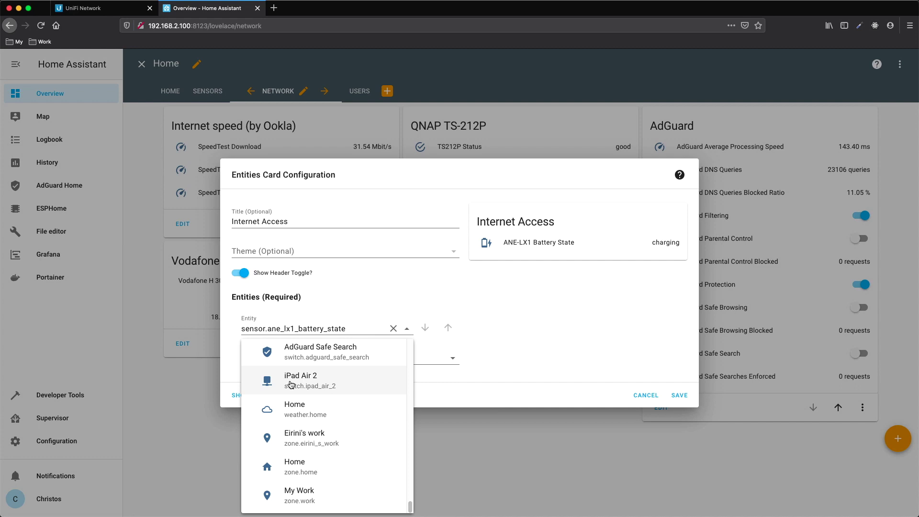
pyautogui.click(355, 385)
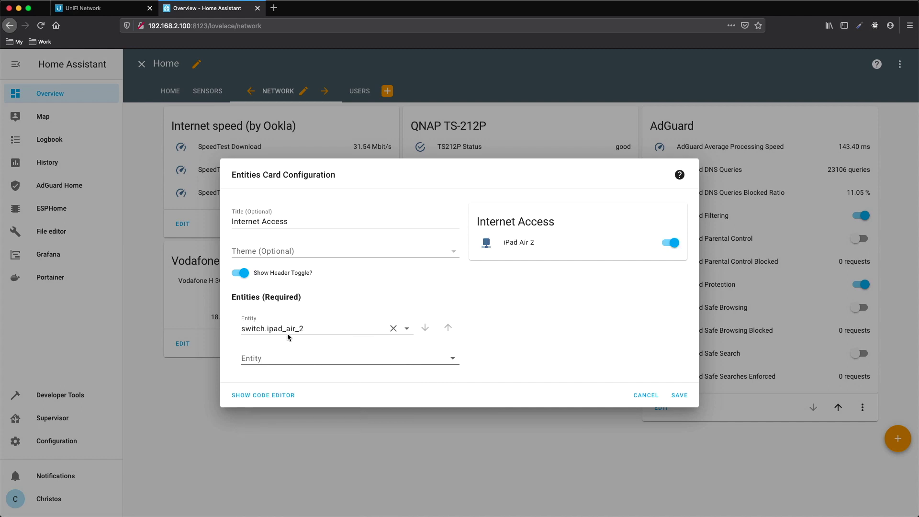
pyautogui.click(680, 396)
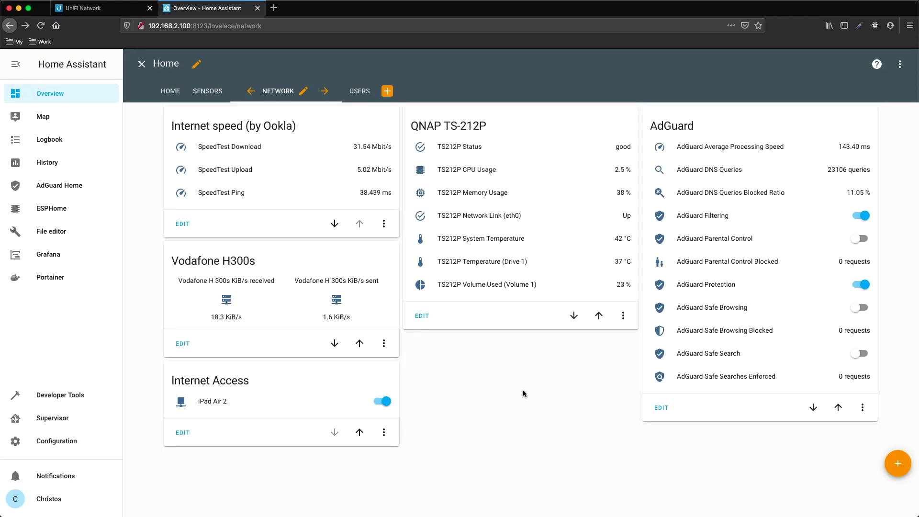
# Exit dashboard editing, then switch the iPad Air 2 internet access off and back on.
pyautogui.click(142, 64)
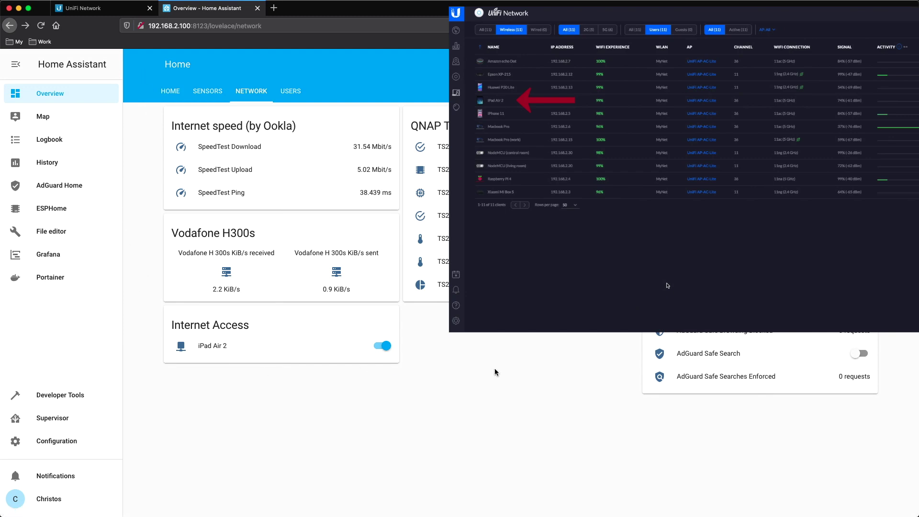
pyautogui.click(383, 348)
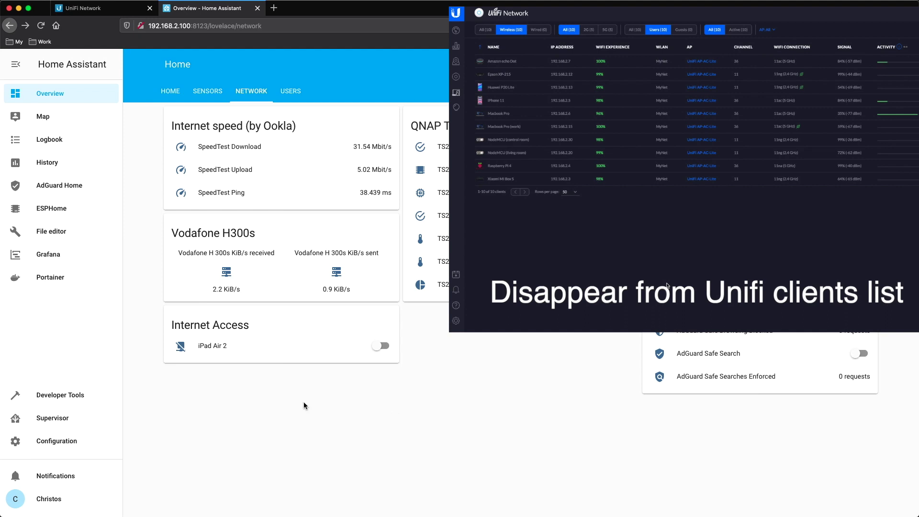
pyautogui.click(381, 347)
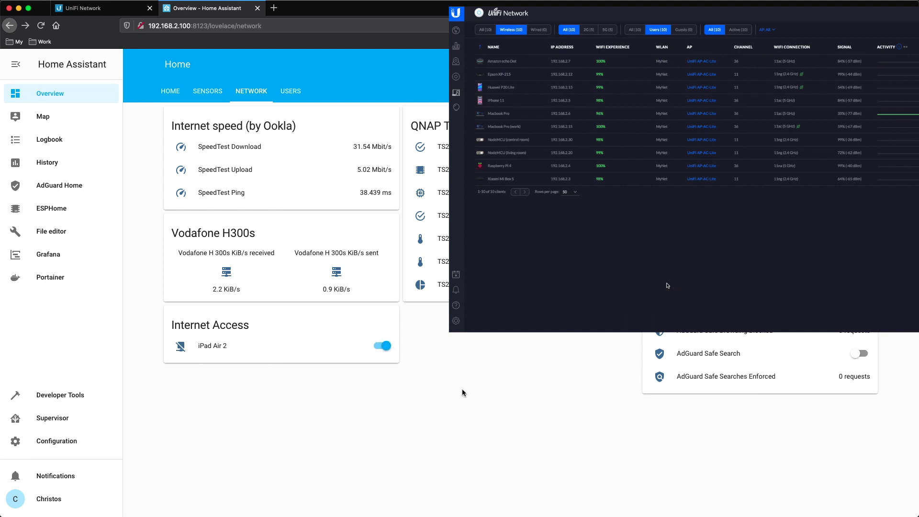